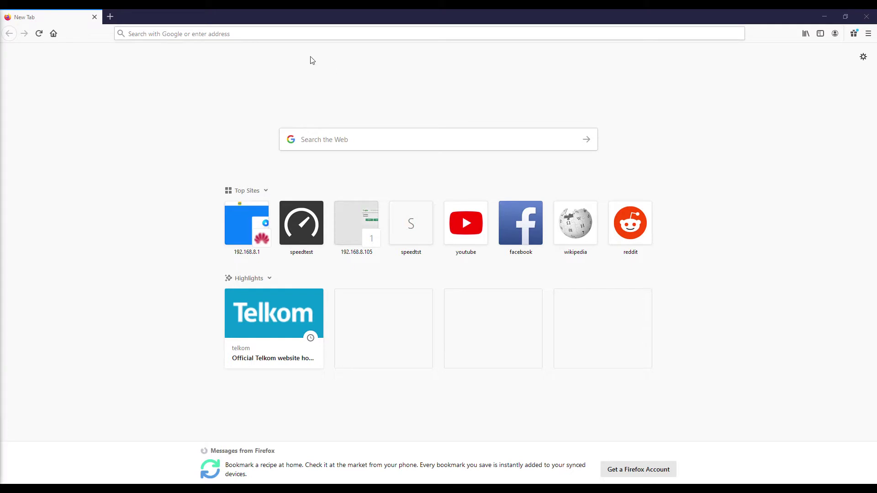
Load the Yealink base login page at 192.168.8.105 in Firefox
{"action": "left_click", "coordinate": [284, 33]}
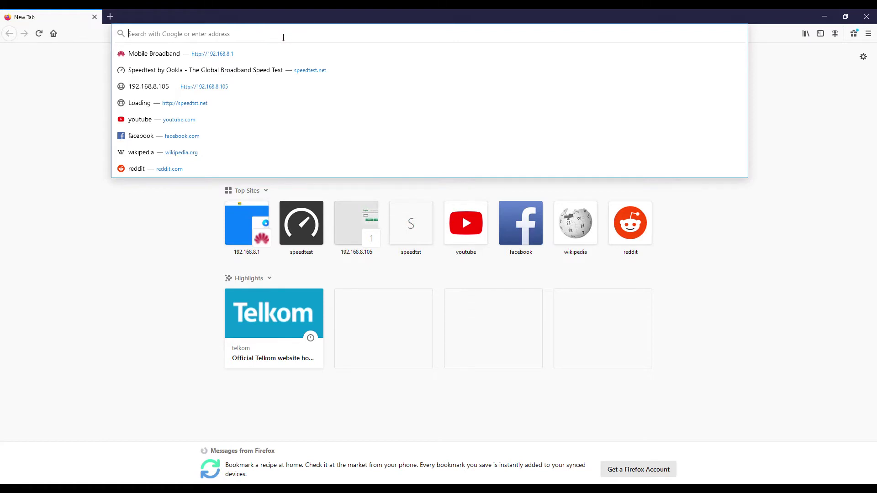
{"action": "type", "text": "192.16"}
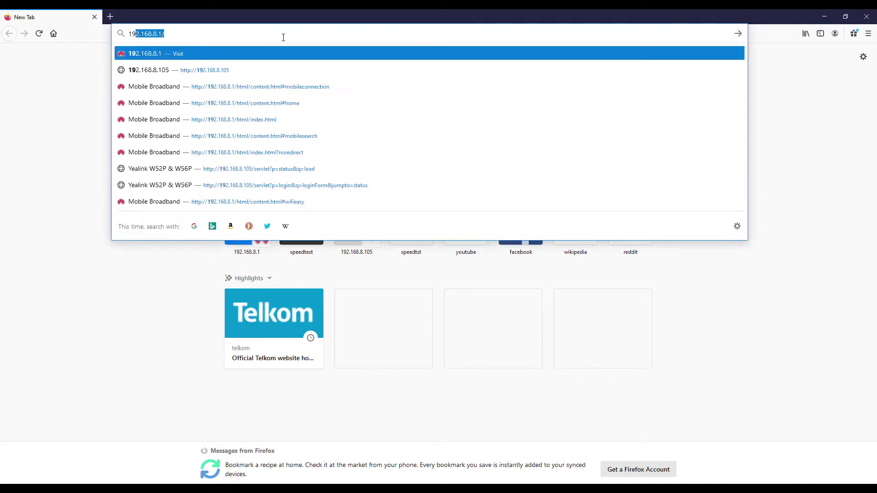
{"action": "type", "text": "8.8.1"}
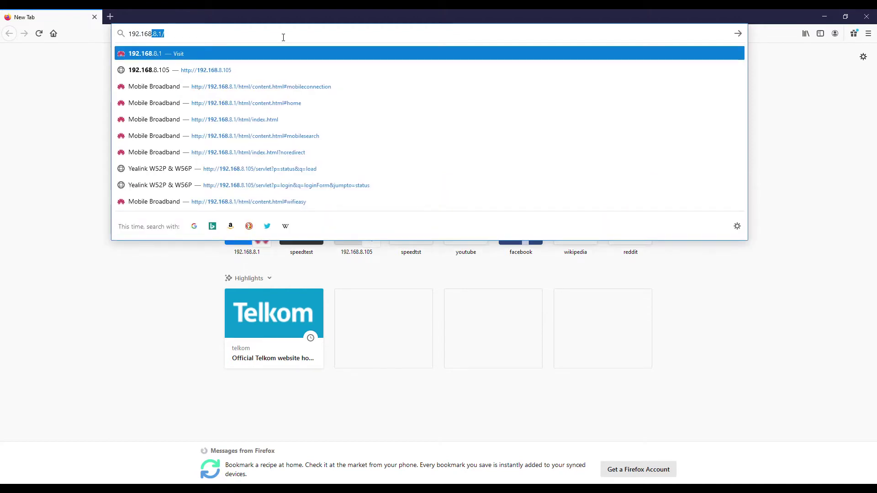
{"action": "type", "text": "05"}
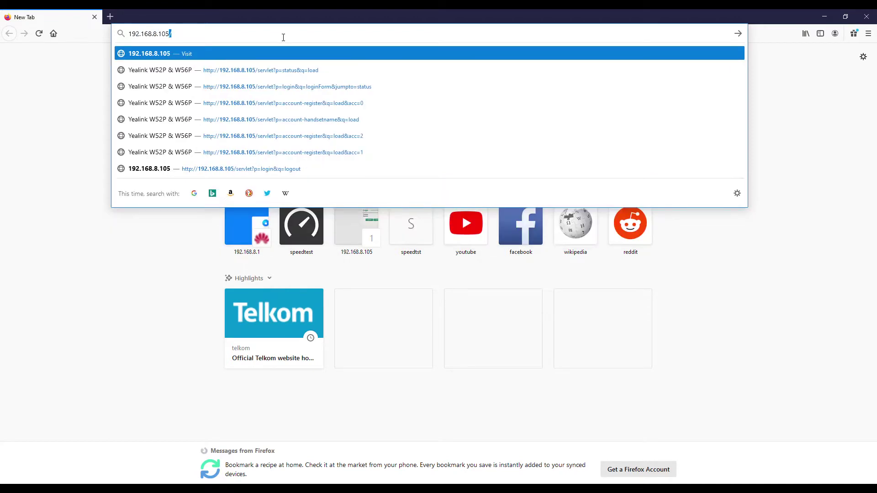
{"action": "key", "text": "Return"}
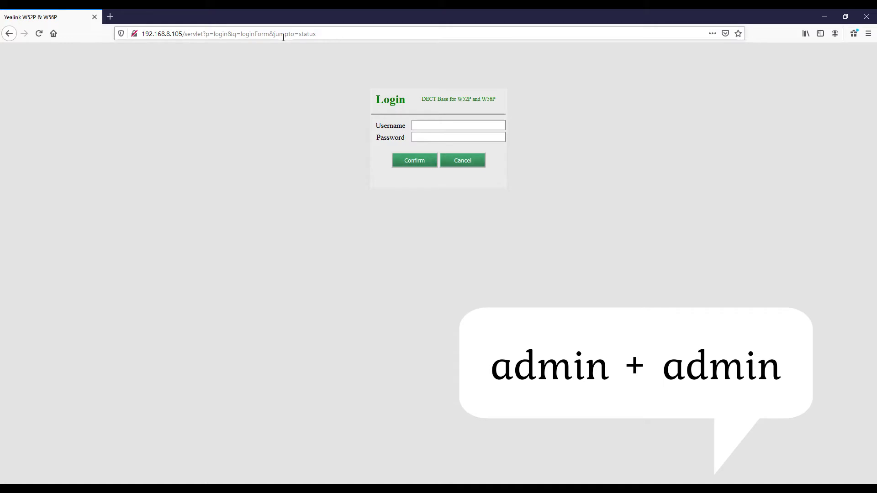
Log in with the administrator username and password, declining Firefox's offer to save the login
{"action": "type", "text": "adminadmin"}
{"action": "key", "text": "Return"}
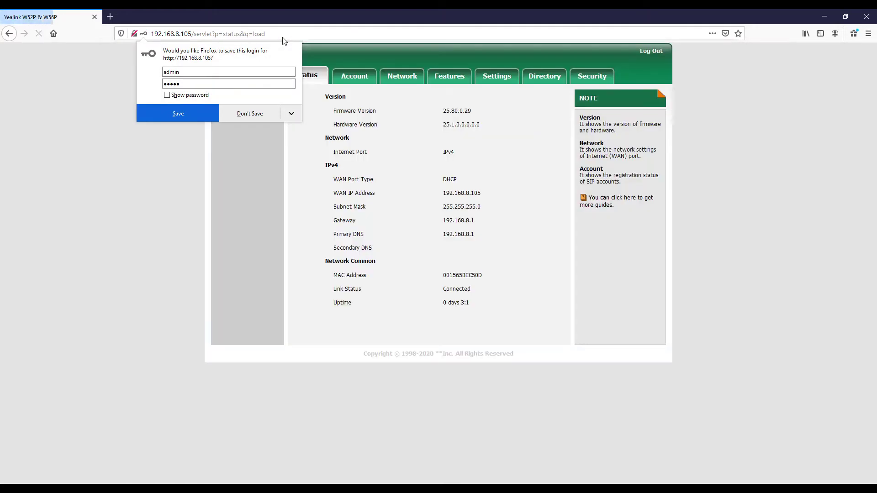
{"action": "left_click", "coordinate": [256, 118]}
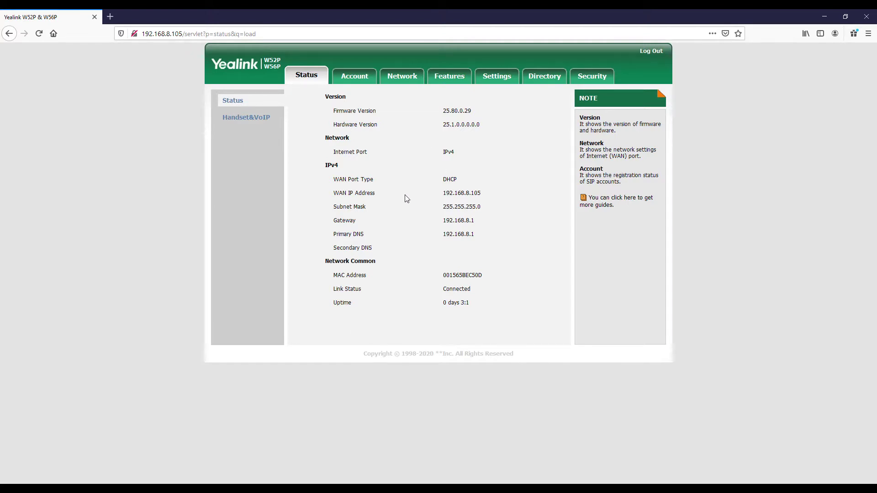
Point out WAN IP 192.168.8.105 and Connected link status, then show the Handset&VoIP status page
{"action": "left_click_drag", "start_coordinate": [483, 194], "coordinate": [437, 197]}
{"action": "left_click_drag", "start_coordinate": [477, 290], "coordinate": [300, 291]}
{"action": "left_click", "coordinate": [389, 323]}
{"action": "left_click", "coordinate": [251, 117]}
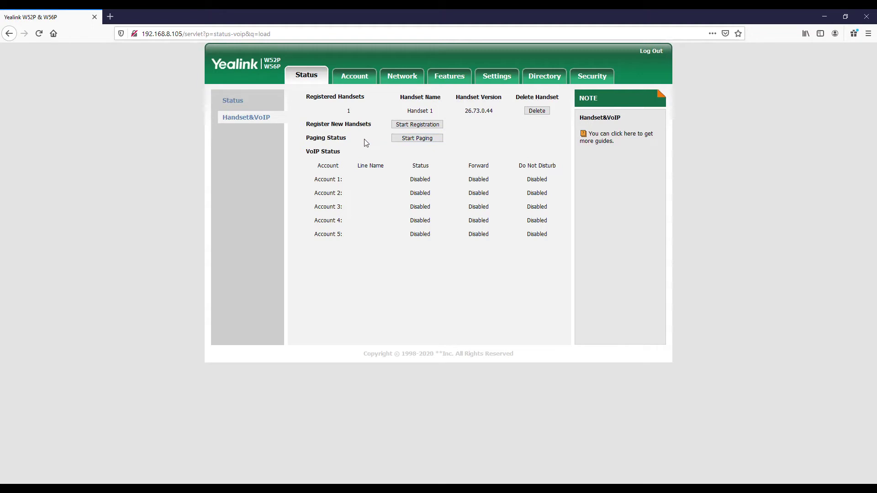
Open the Account 1 Register page, with SIP server talk.webafrica.co.za on port 5060
{"action": "left_click", "coordinate": [351, 82]}
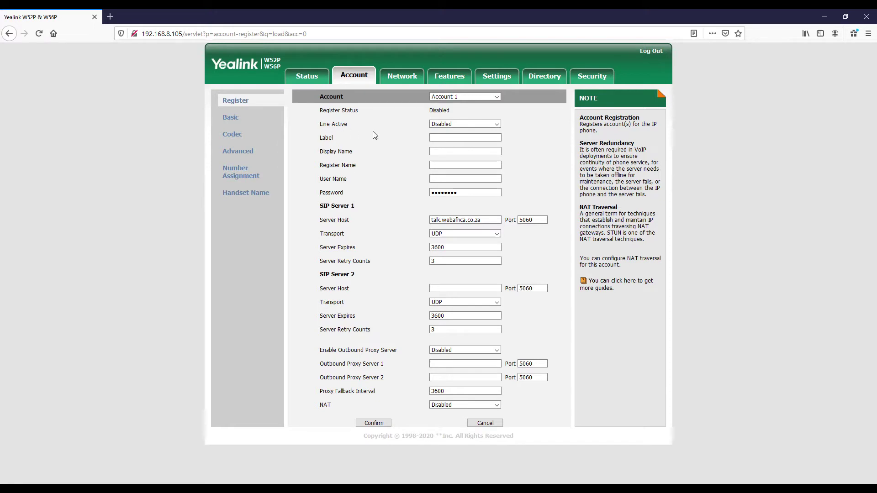
Enable Line Active and paste the account number into Label, Display Name, Register Name and User Name
{"action": "left_click", "coordinate": [497, 125]}
{"action": "left_click", "coordinate": [449, 140]}
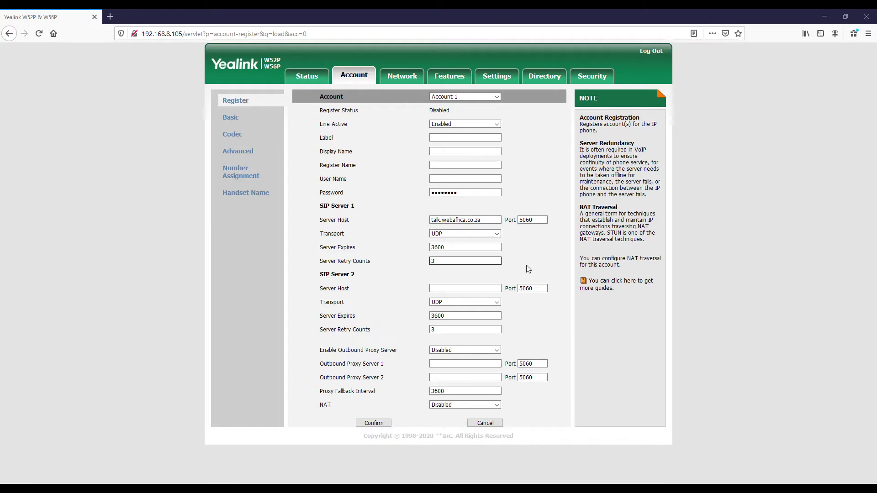
{"action": "left_click", "coordinate": [452, 138]}
{"action": "key", "text": "ctrl+v"}
{"action": "left_click", "coordinate": [454, 151]}
{"action": "key", "text": "ctrl+v"}
{"action": "left_click", "coordinate": [455, 165]}
{"action": "key", "text": "ctrl+v"}
{"action": "left_click", "coordinate": [449, 178]}
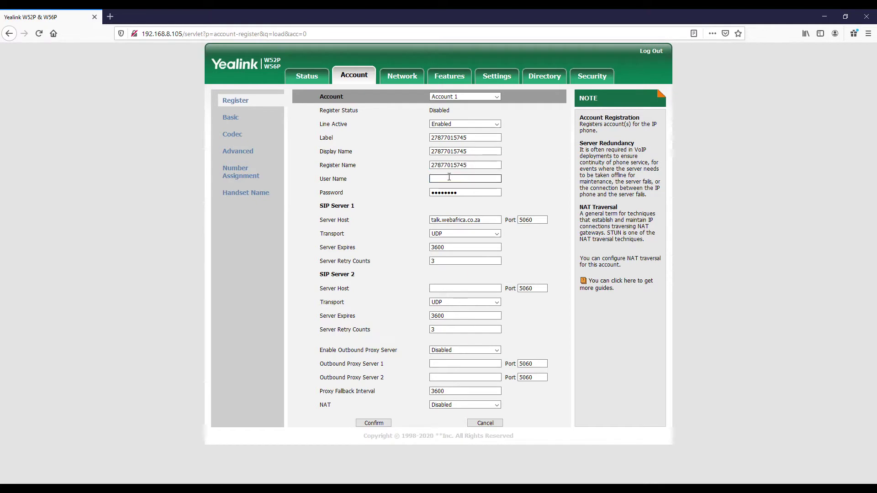
{"action": "left_click", "coordinate": [449, 178]}
{"action": "key", "text": "ctrl+v"}
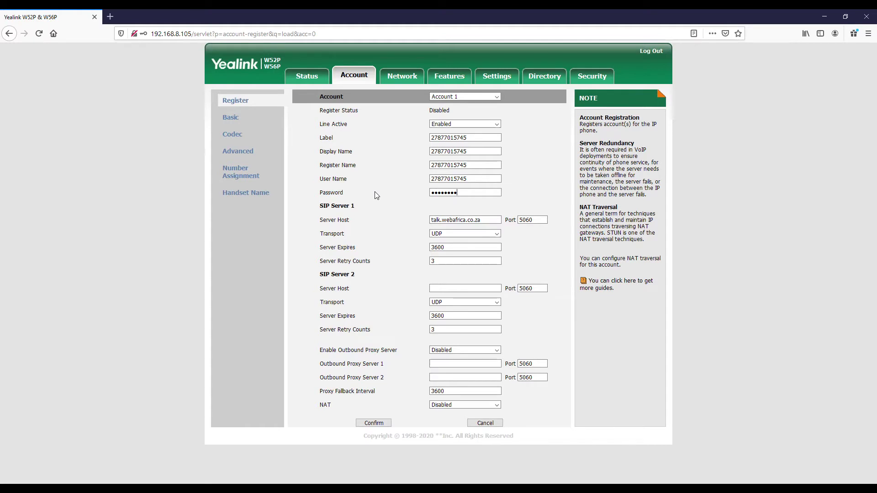
Check SIP Server 1 host talk.webafrica.co.za and port 5060, then set Server Expires to 360
{"action": "left_click", "coordinate": [487, 221]}
{"action": "left_click_drag", "start_coordinate": [488, 224], "coordinate": [429, 223]}
{"action": "left_click", "coordinate": [538, 219]}
{"action": "double_click", "coordinate": [542, 222]}
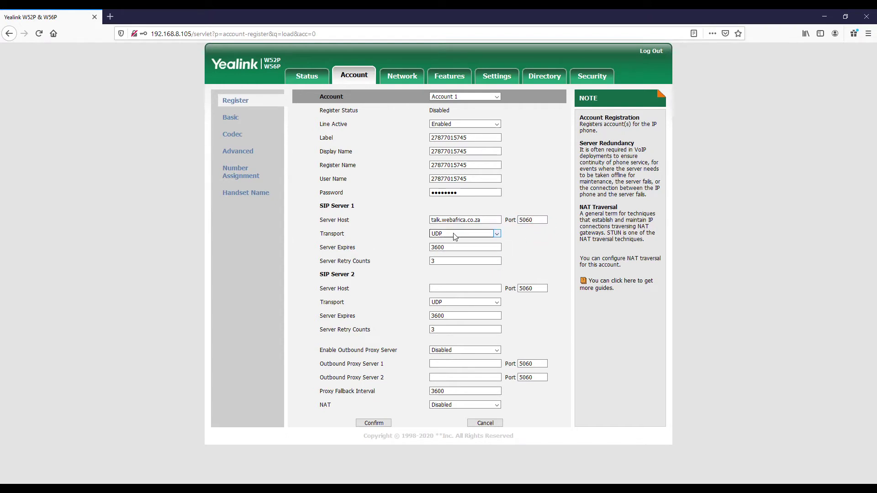
{"action": "left_click", "coordinate": [447, 248]}
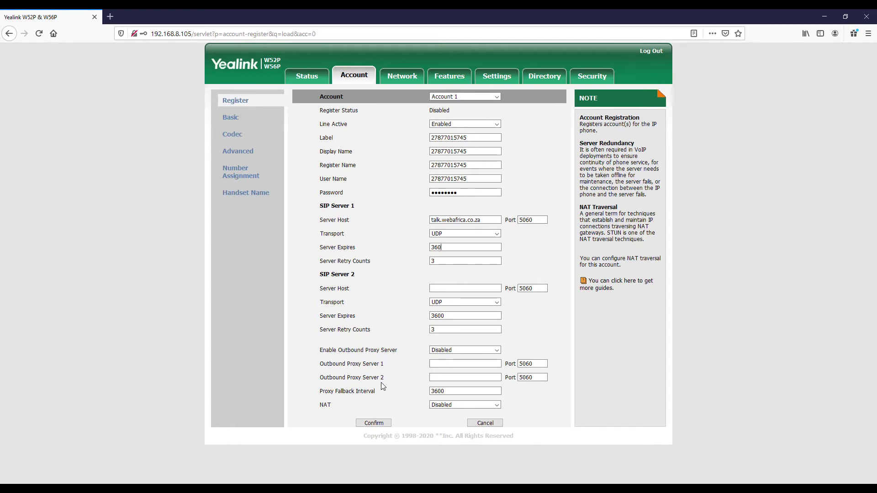
Confirm Account 1's registration settings and point out its Registered status
{"action": "left_click", "coordinate": [373, 423]}
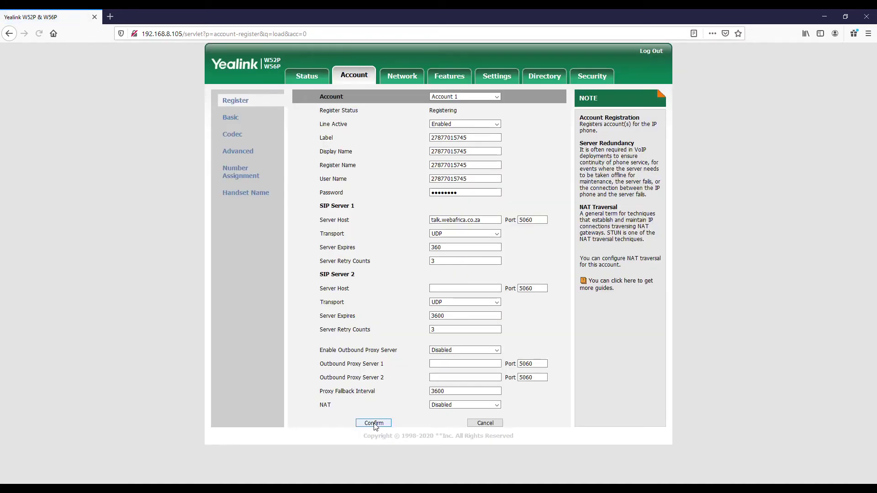
{"action": "left_click_drag", "start_coordinate": [461, 111], "coordinate": [429, 115]}
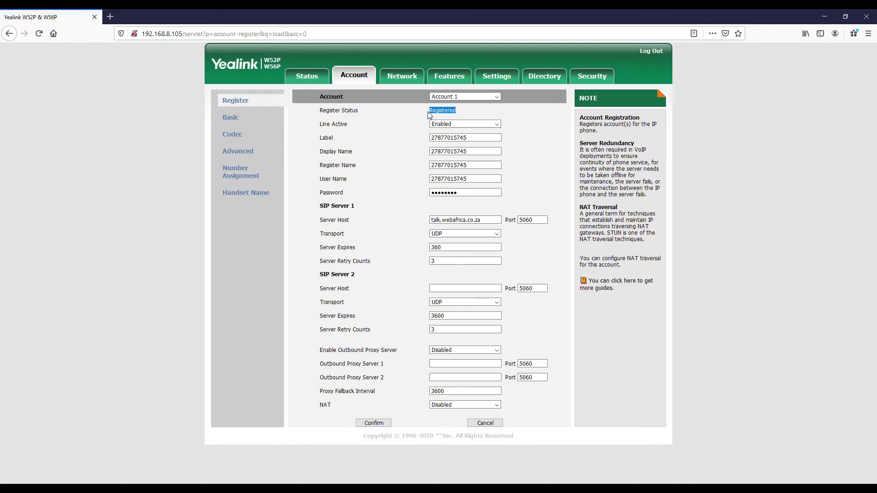
{"action": "left_click", "coordinate": [390, 130]}
Go from Account 1's Basic settings to the Number Assignment handset-to-line table
{"action": "left_click", "coordinate": [234, 118]}
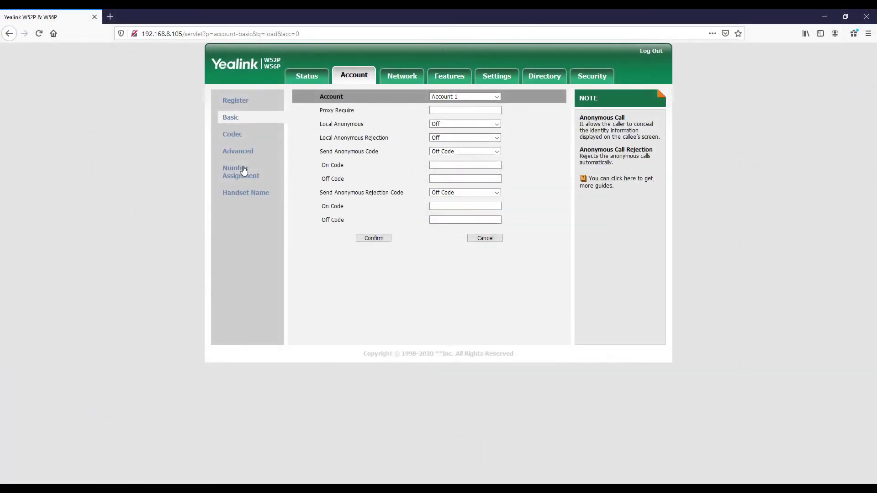
{"action": "left_click", "coordinate": [245, 180]}
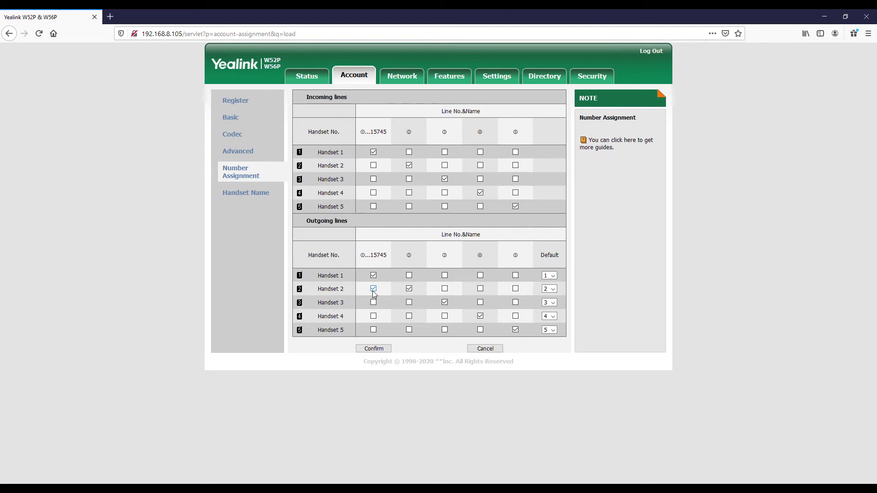
Toggle Handset 2's incoming and outgoing line 1 checkboxes, then head for the Handset Name page
{"action": "left_click", "coordinate": [373, 289]}
{"action": "left_click", "coordinate": [373, 289]}
{"action": "left_click", "coordinate": [373, 166]}
{"action": "left_click", "coordinate": [373, 166]}
{"action": "left_click", "coordinate": [374, 165]}
{"action": "left_click", "coordinate": [243, 191]}
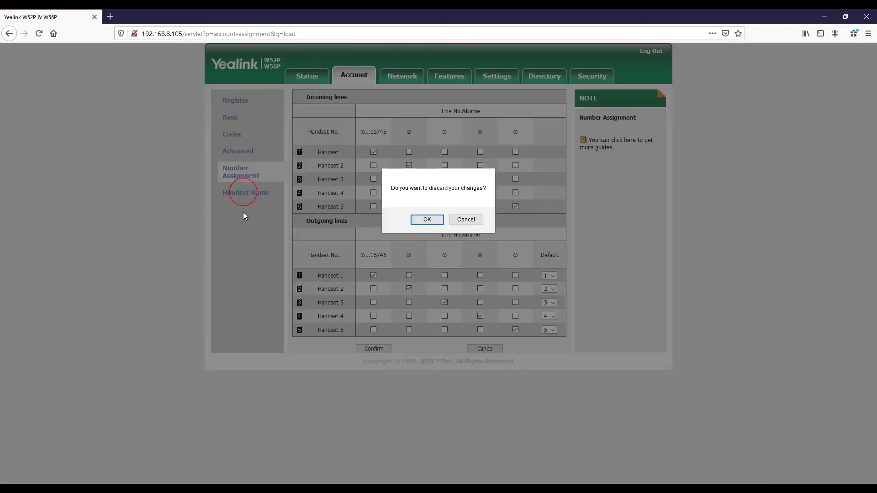
Discard the line assignment edits and rename Handset 1 to the pasted account number, confirming it
{"action": "left_click", "coordinate": [432, 220]}
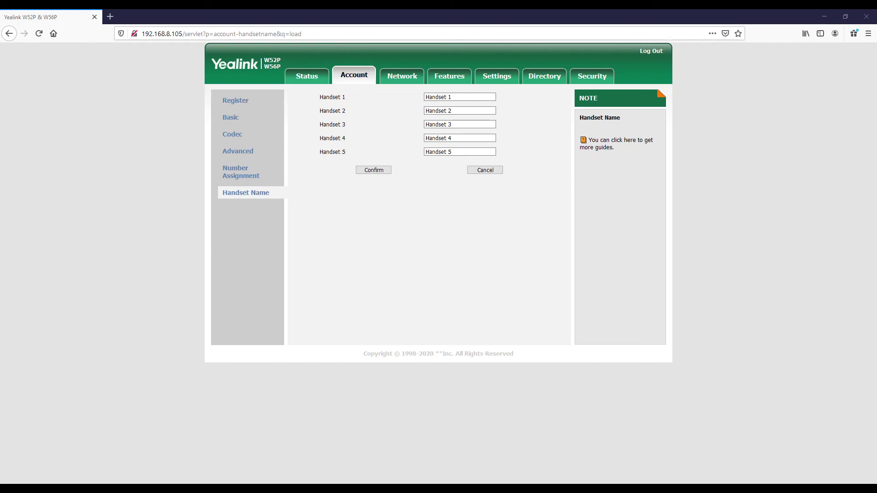
{"action": "double_click", "coordinate": [429, 97]}
{"action": "triple_click", "coordinate": [442, 99]}
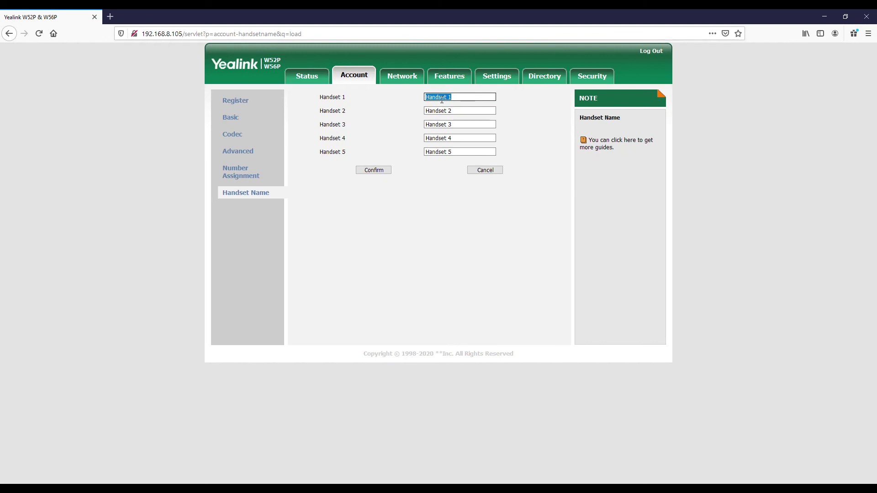
{"action": "key", "text": "ctrl+v"}
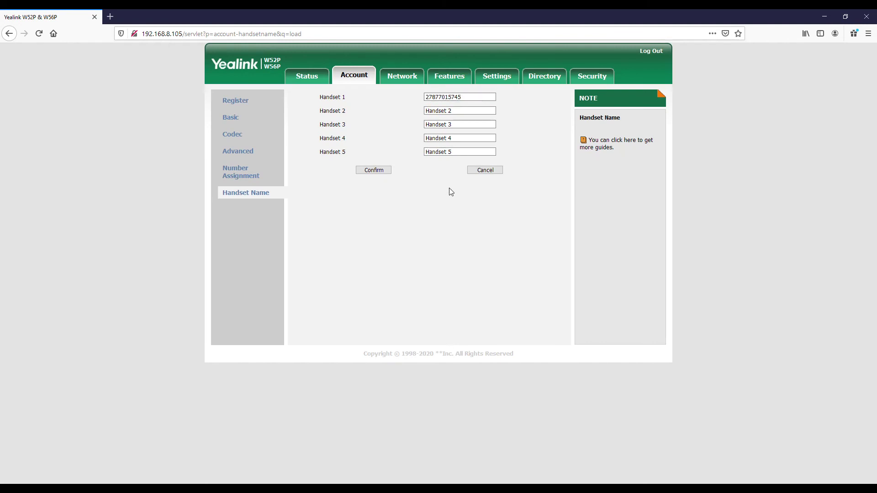
{"action": "left_click", "coordinate": [385, 171]}
Reach the Settings Upgrade page showing firmware 25.80.0.29 and point out the factory reset option
{"action": "left_click", "coordinate": [581, 78]}
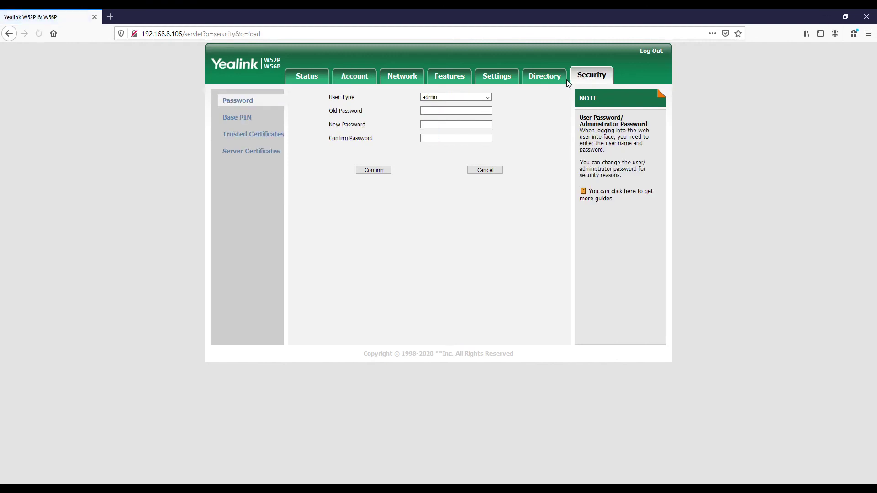
{"action": "left_click", "coordinate": [491, 76]}
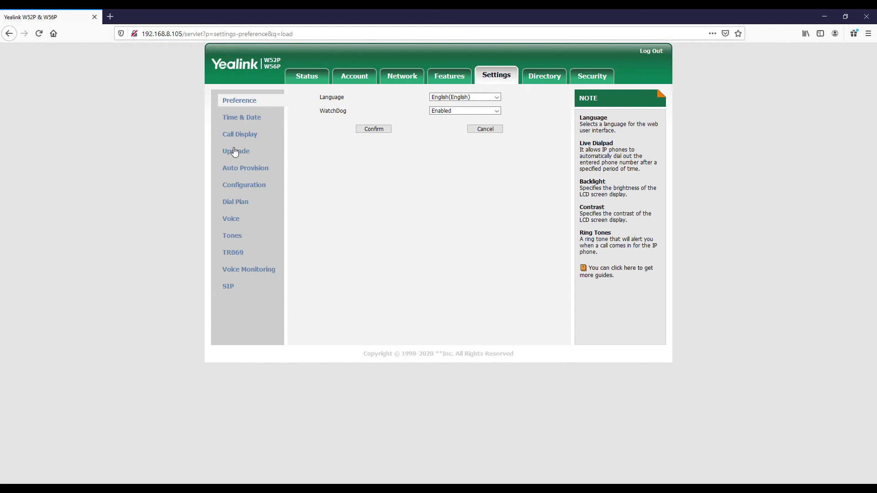
{"action": "left_click", "coordinate": [234, 153]}
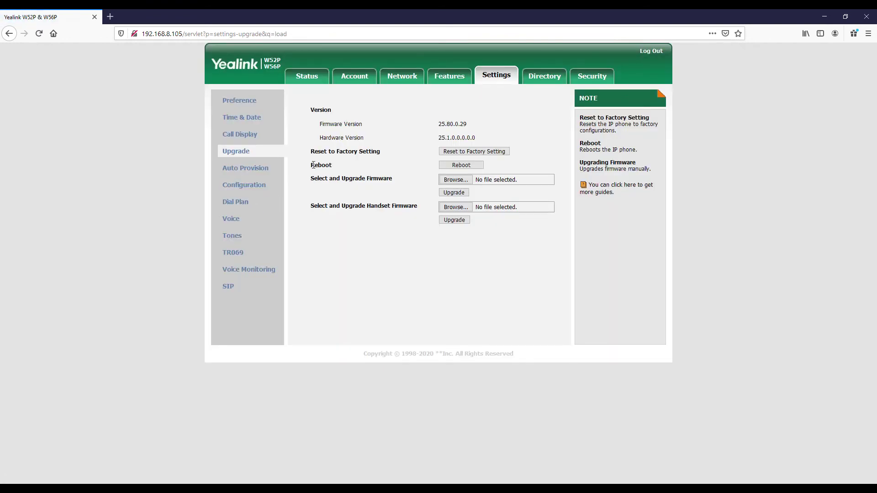
{"action": "left_click_drag", "start_coordinate": [310, 151], "coordinate": [382, 155]}
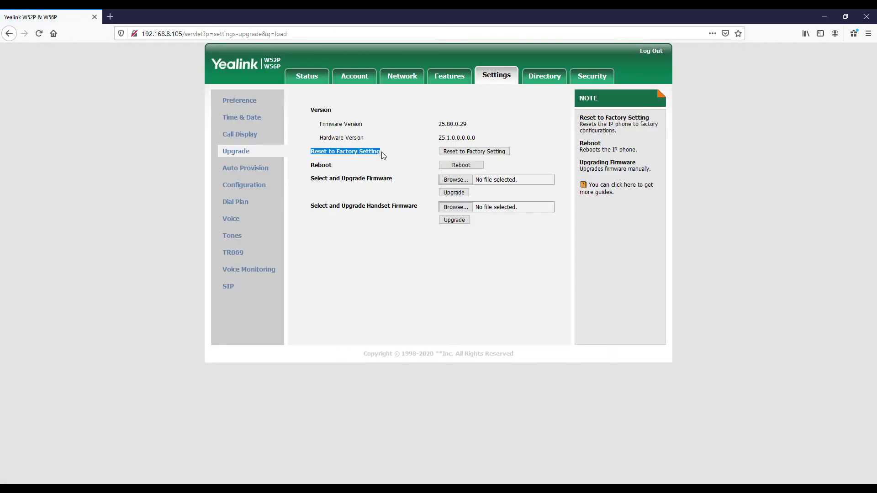